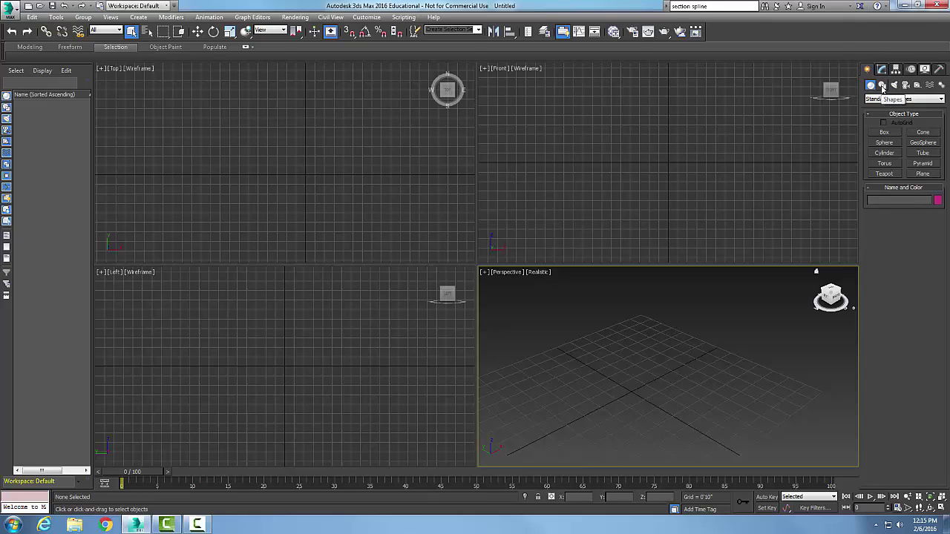
Show the Shapes creation types and pick the Extended Splines category
{"action": "left_click", "coordinate": [883, 87]}
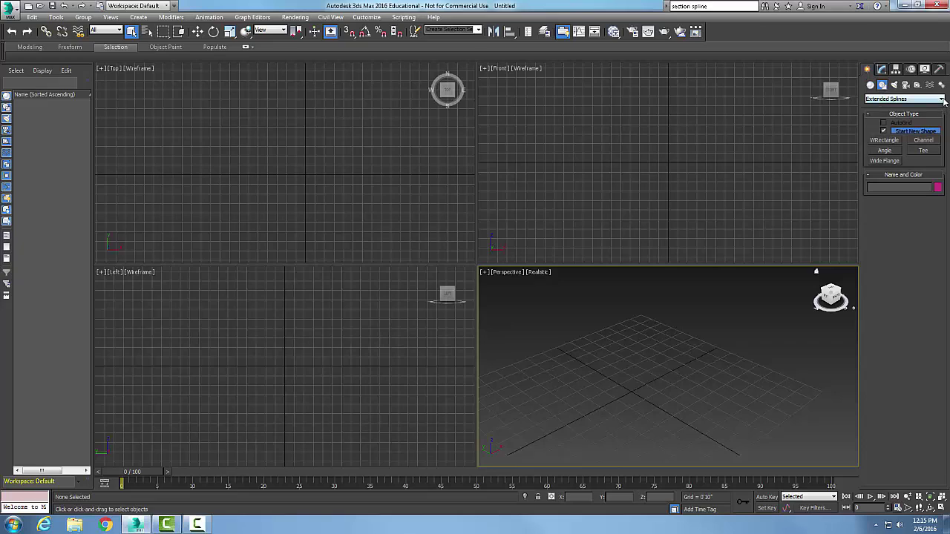
{"action": "left_click", "coordinate": [942, 100]}
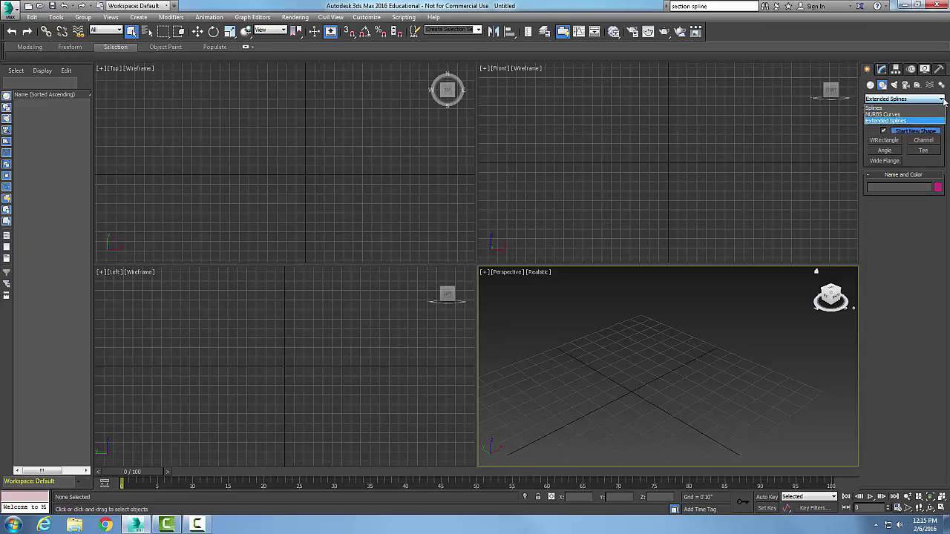
{"action": "left_click", "coordinate": [883, 121]}
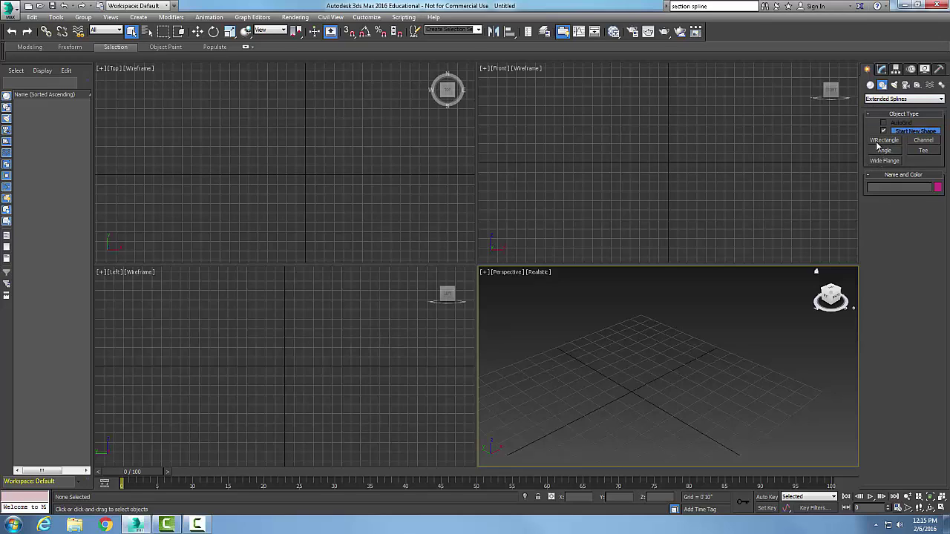
Draw WRectangle001 in the Top viewport, dragging its outline and then setting its wall thickness
{"action": "left_click", "coordinate": [878, 140]}
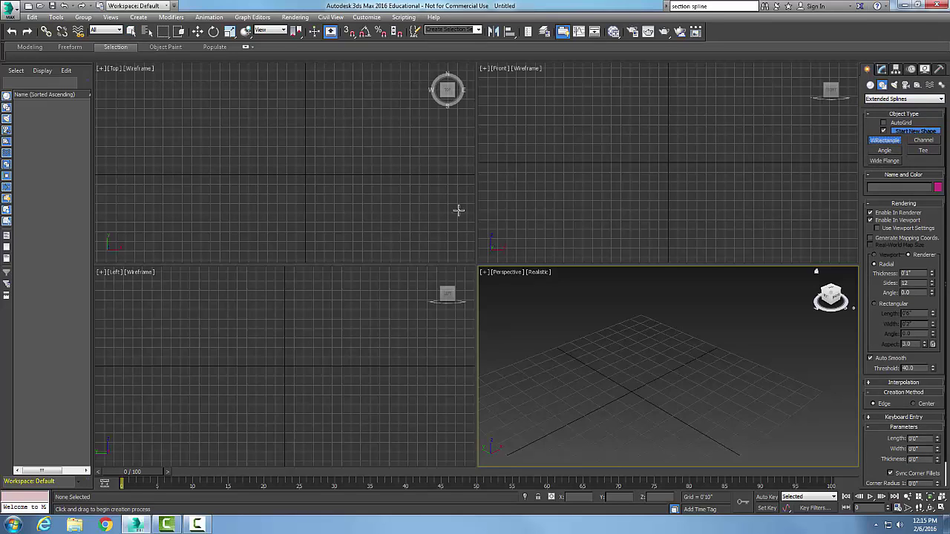
{"action": "left_click_drag", "start_coordinate": [179, 99], "coordinate": [296, 182]}
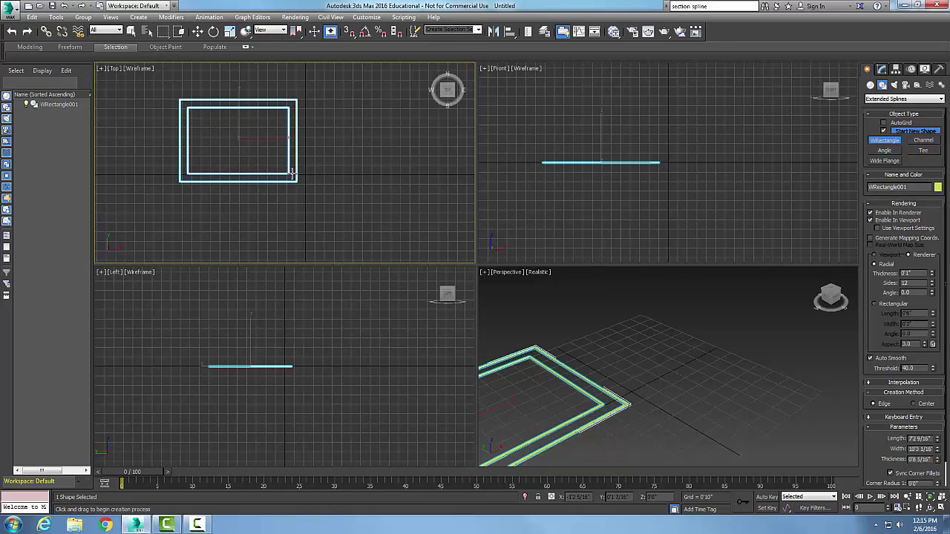
{"action": "left_click", "coordinate": [292, 174]}
Try the Rectangular and Radial cross-sections, then switch off WRectangle001's rendered thickness in the viewports
{"action": "left_click", "coordinate": [871, 220]}
{"action": "left_click", "coordinate": [875, 303]}
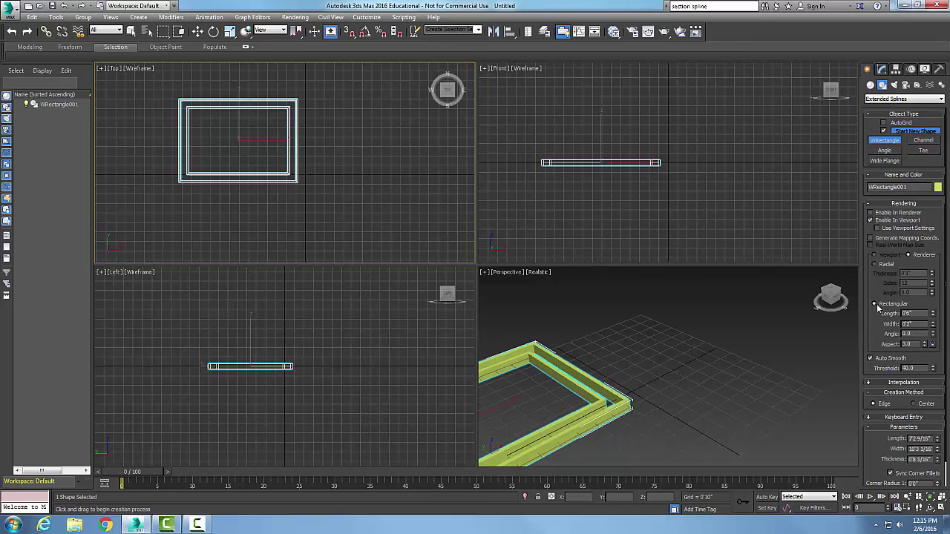
{"action": "left_click", "coordinate": [875, 265]}
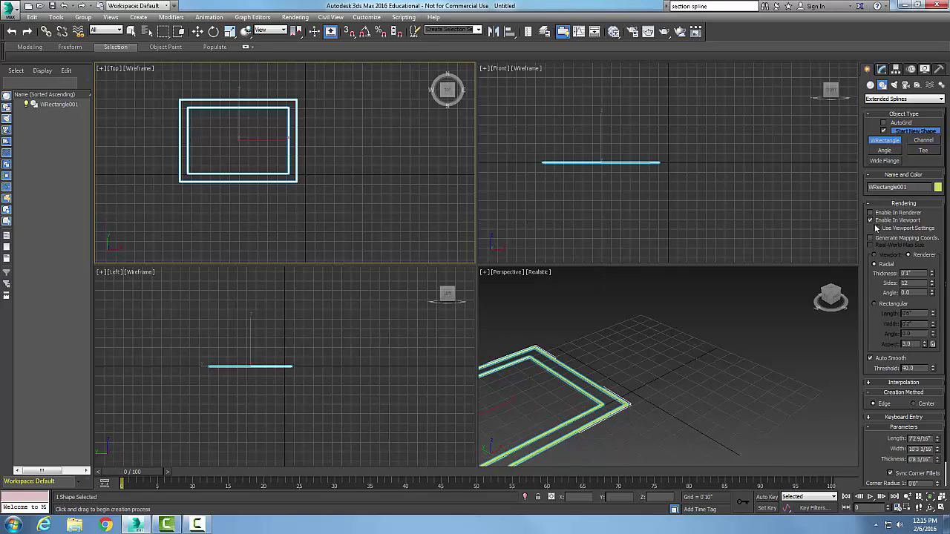
{"action": "left_click", "coordinate": [871, 221]}
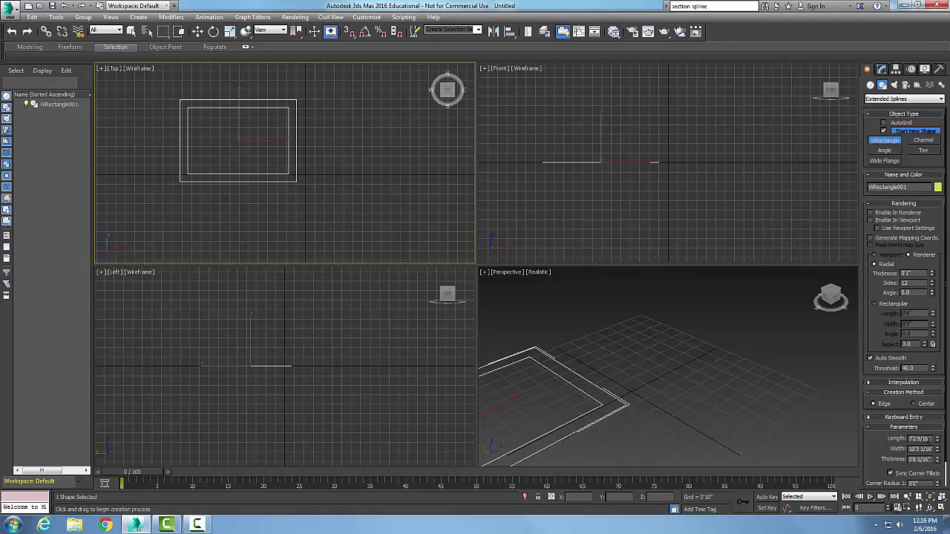
Give WRectangle001 Length 6', Width 10' and Thickness 6", then zoom in on it in Perspective
{"action": "double_click", "coordinate": [919, 438]}
{"action": "type", "text": "6"}
{"action": "key", "text": "Return"}
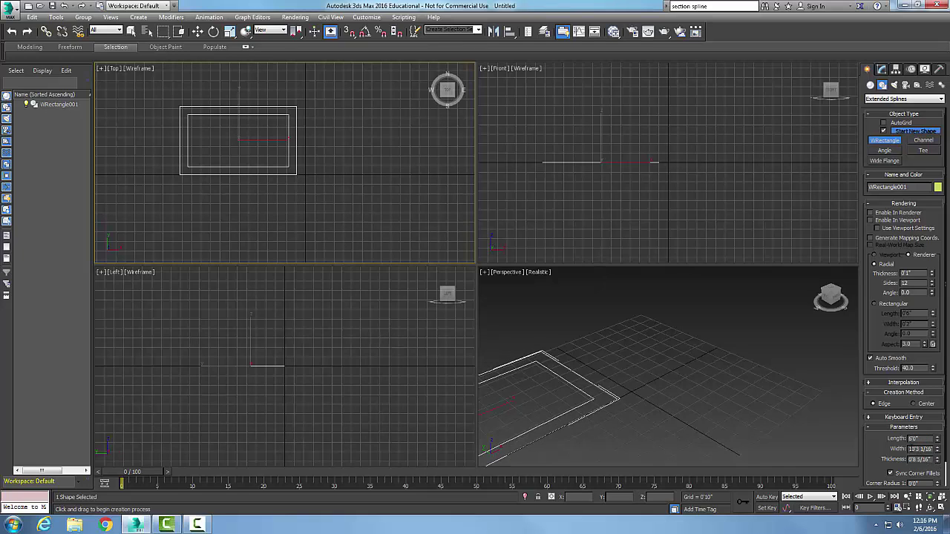
{"action": "double_click", "coordinate": [921, 449]}
{"action": "type", "text": "10"}
{"action": "left_click", "coordinate": [920, 459]}
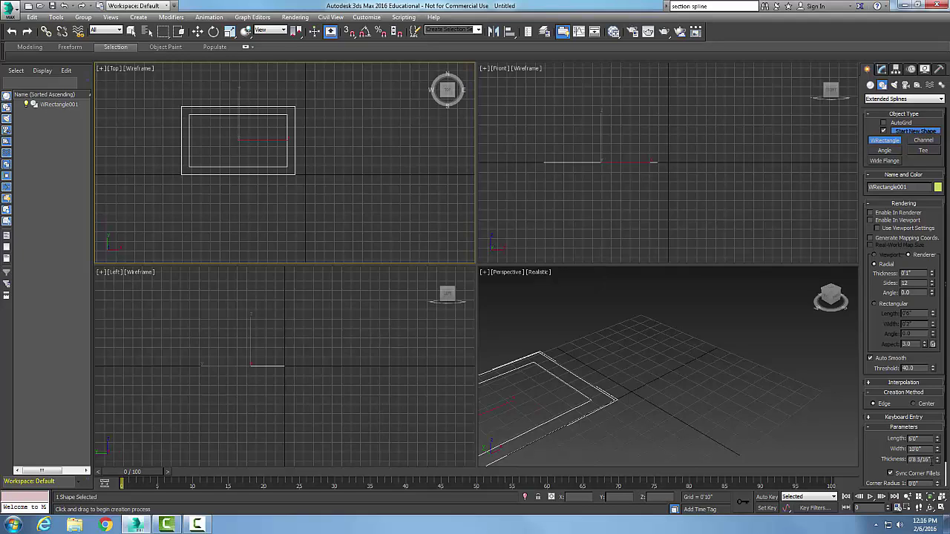
{"action": "double_click", "coordinate": [919, 460]}
{"action": "type", "text": "6"}
{"action": "key", "text": "Return"}
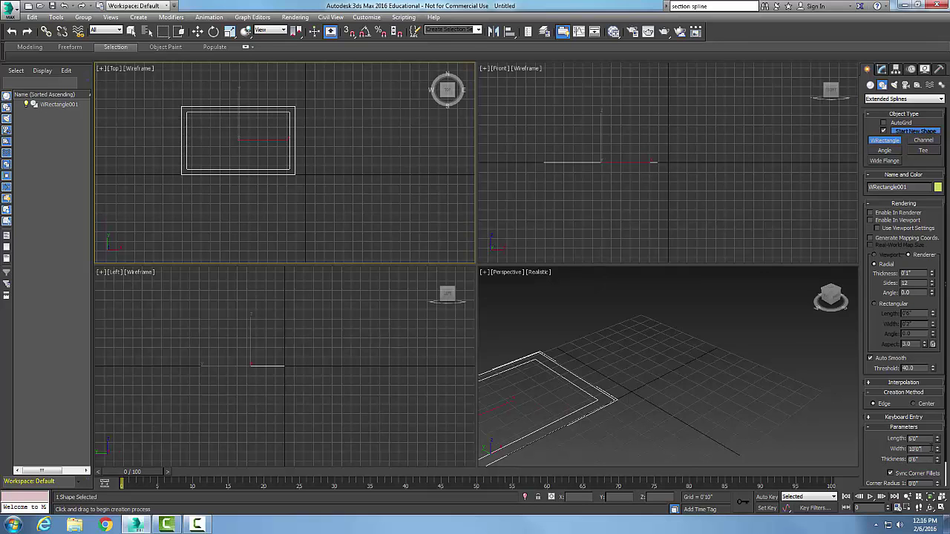
{"action": "middle_click_drag", "start_coordinate": [632, 396], "coordinate": [776, 335]}
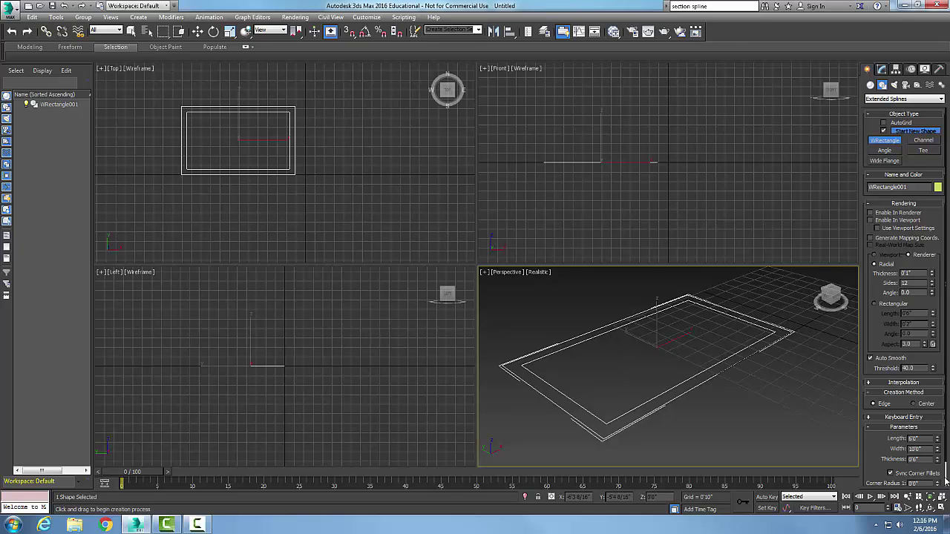
Set WRectangle001's Corner Radius 1 to 1'0"
{"action": "scroll", "coordinate": [944, 478], "scroll_direction": "down", "scroll_amount": 1}
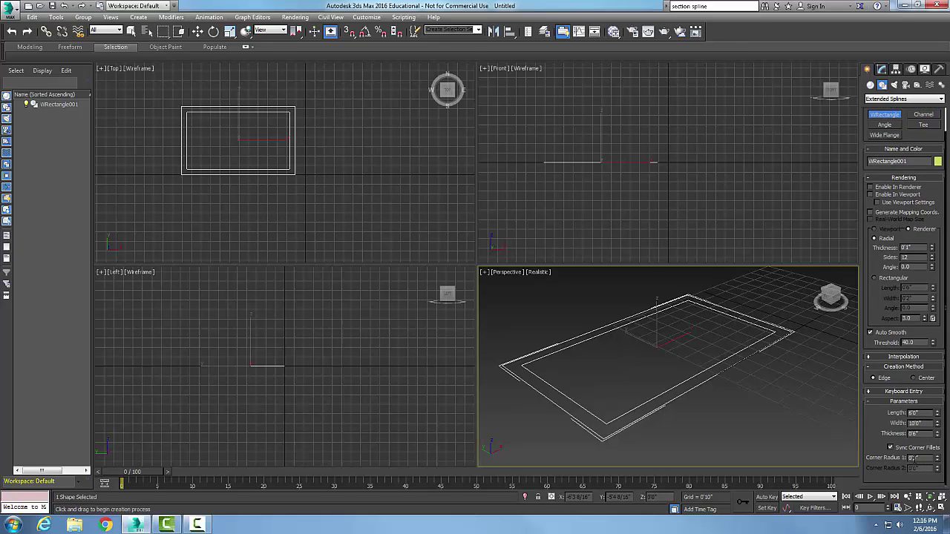
{"action": "double_click", "coordinate": [913, 457]}
{"action": "type", "text": "1"}
{"action": "key", "text": "Return"}
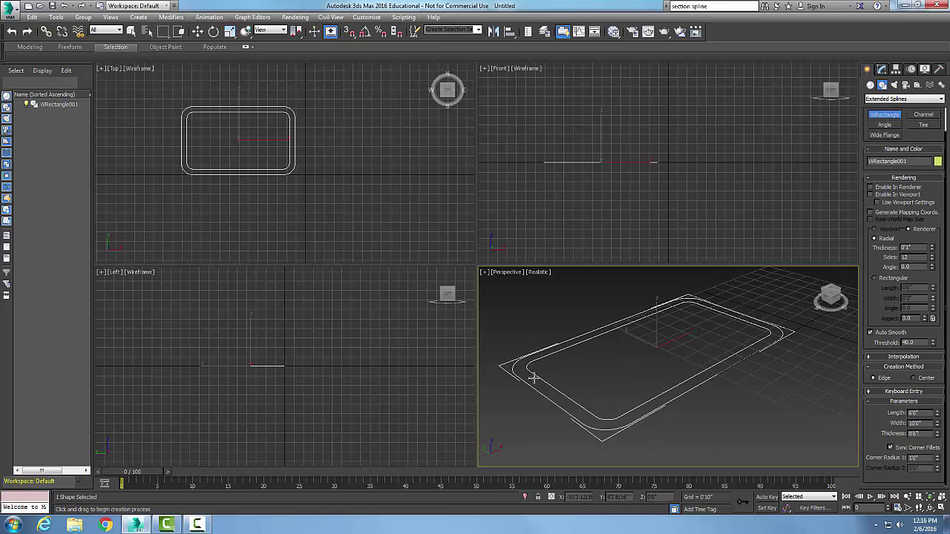
{"action": "left_click", "coordinate": [892, 447]}
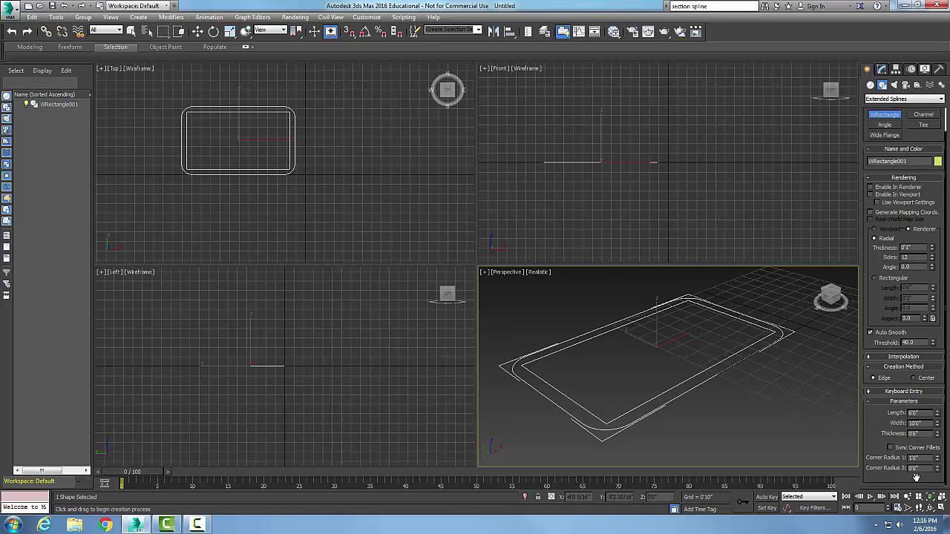
{"action": "double_click", "coordinate": [926, 469]}
{"action": "type", "text": "3"}
{"action": "key", "text": "Return"}
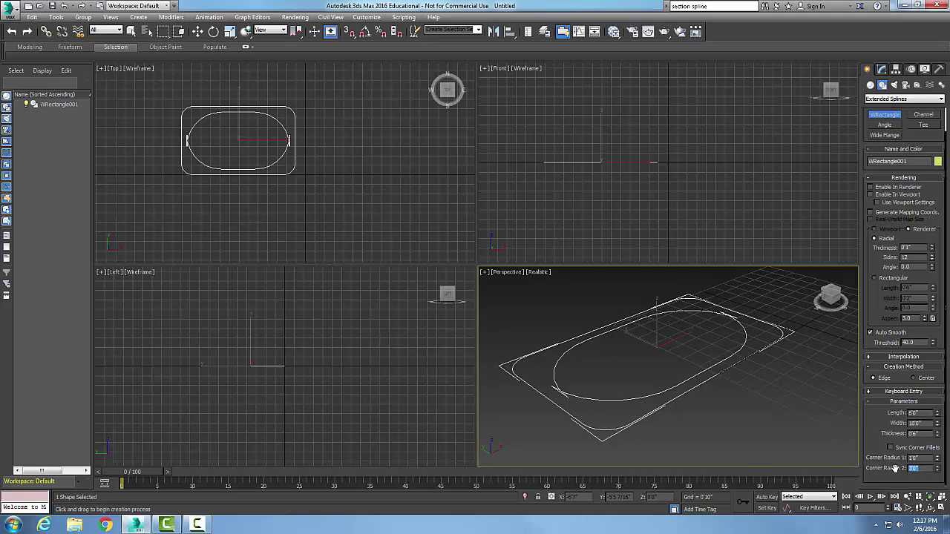
{"action": "type", "text": "'"}
{"action": "key", "text": "Return"}
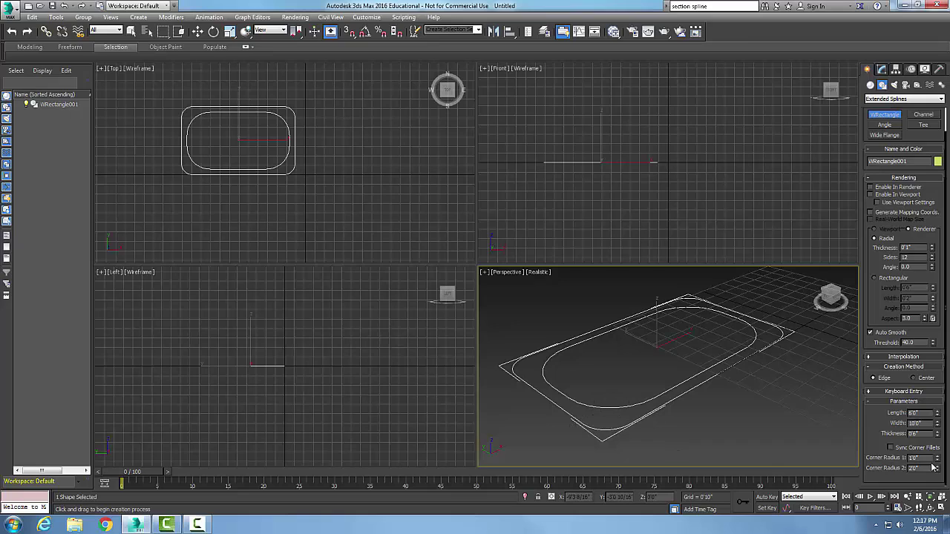
{"action": "left_click", "coordinate": [891, 448]}
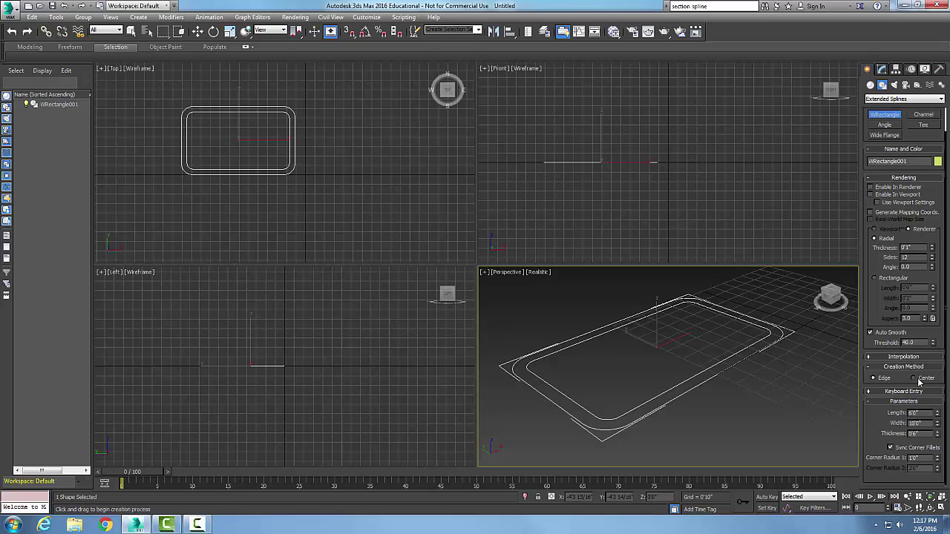
End the current creation and draw WRectangle002 to the right of the first rectangle in the Top view
{"action": "right_click", "coordinate": [664, 347]}
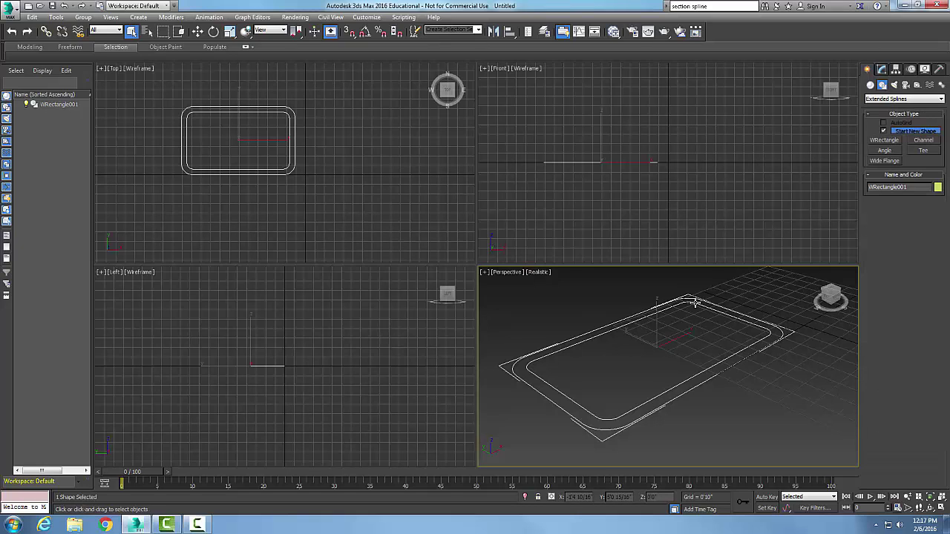
{"action": "left_click", "coordinate": [885, 141]}
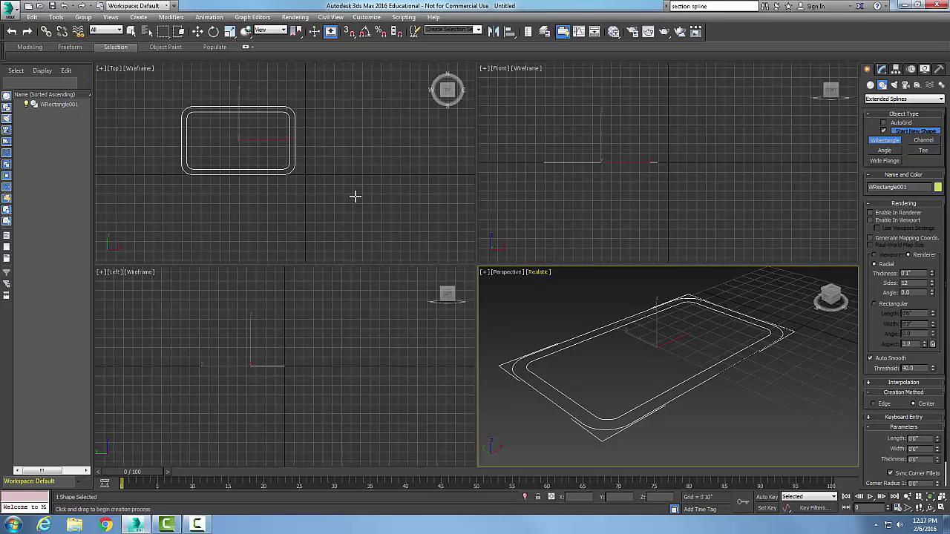
{"action": "left_click_drag", "start_coordinate": [366, 193], "coordinate": [401, 215]}
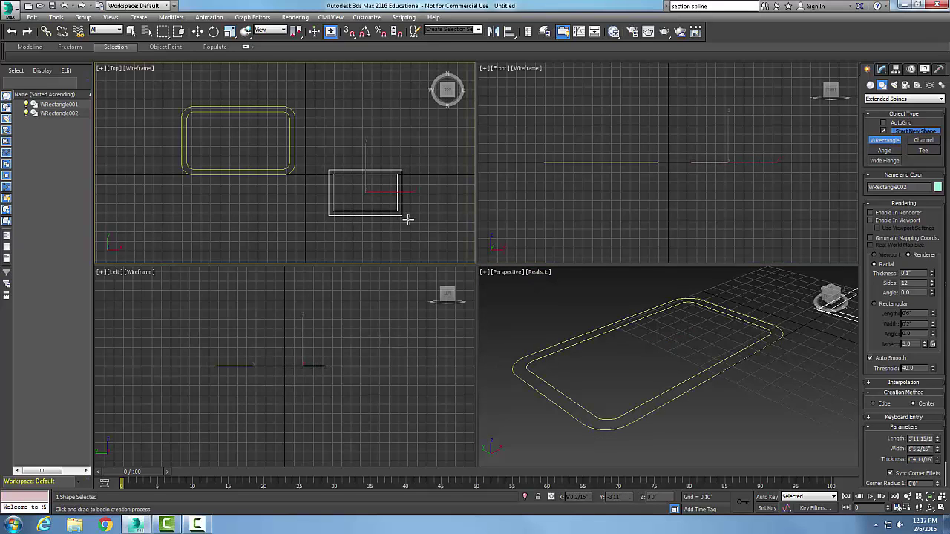
{"action": "left_click", "coordinate": [407, 219]}
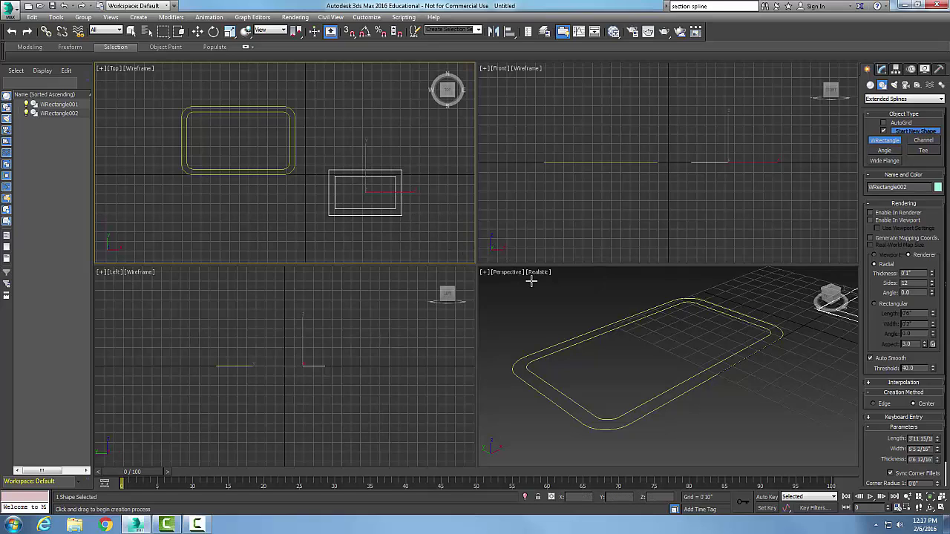
Give WRectangle002 Length 4', Width 6' and Thickness 6", keeping its corners square
{"action": "double_click", "coordinate": [918, 438]}
{"action": "type", "text": "4'0"}
{"action": "double_click", "coordinate": [918, 449]}
{"action": "type", "text": "6"}
{"action": "key", "text": "Return"}
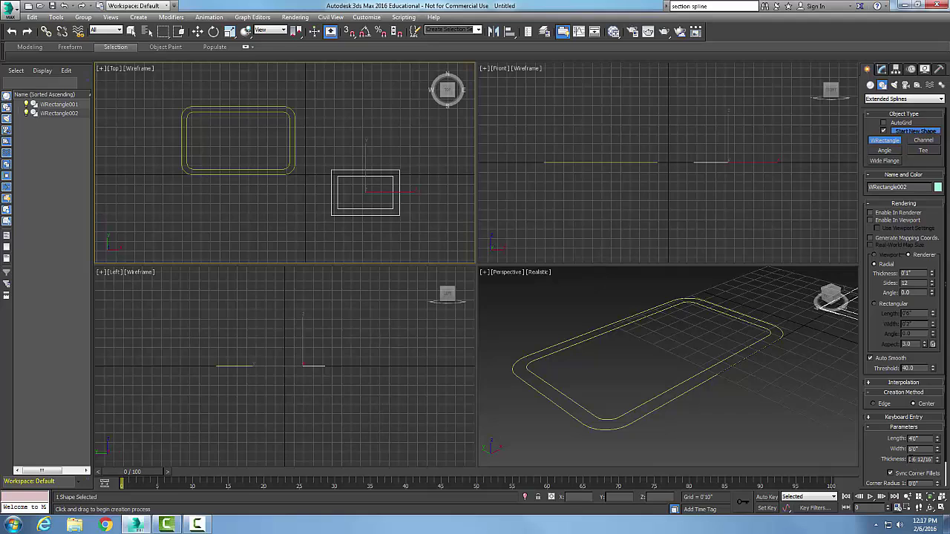
{"action": "double_click", "coordinate": [911, 459]}
{"action": "type", "text": "6"}
{"action": "key", "text": "Return"}
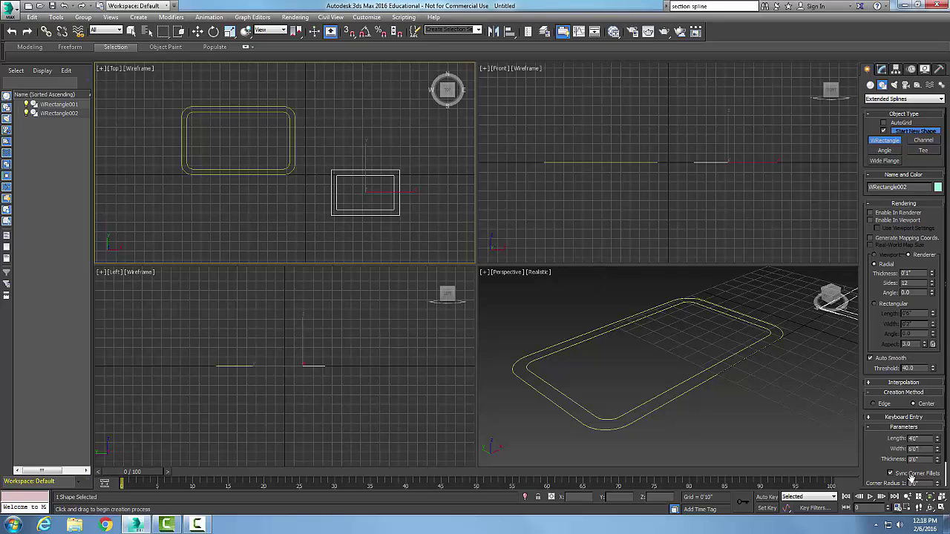
Exit creation, deselect WRectangle002 and zoom out so both rectangles are in view
{"action": "right_click", "coordinate": [413, 207]}
{"action": "left_click", "coordinate": [521, 316]}
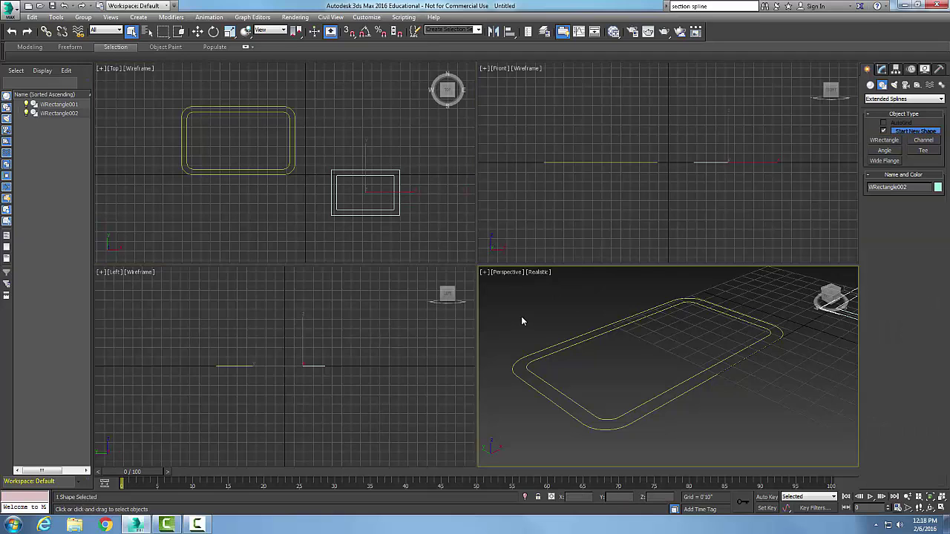
{"action": "scroll", "coordinate": [706, 338], "scroll_direction": "down", "scroll_amount": 3}
{"action": "middle_click_drag", "start_coordinate": [716, 342], "coordinate": [662, 368]}
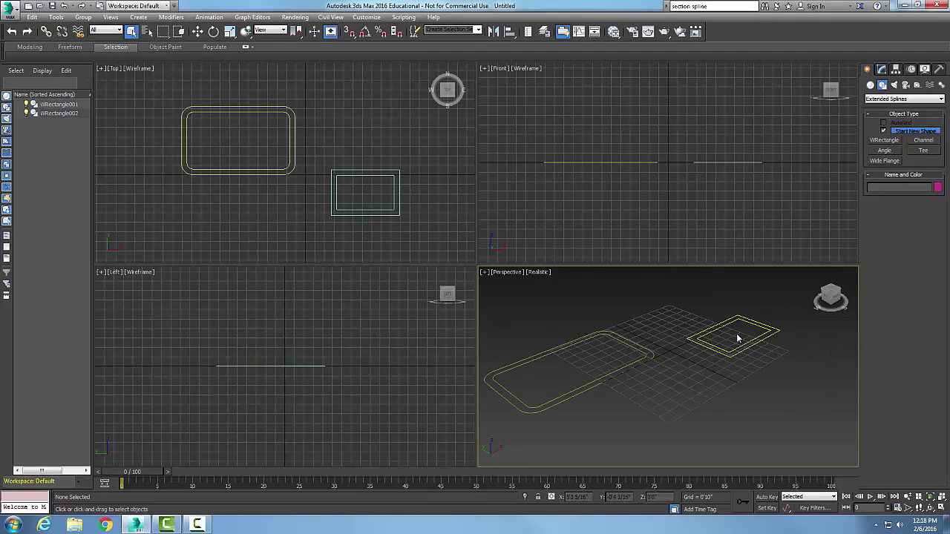